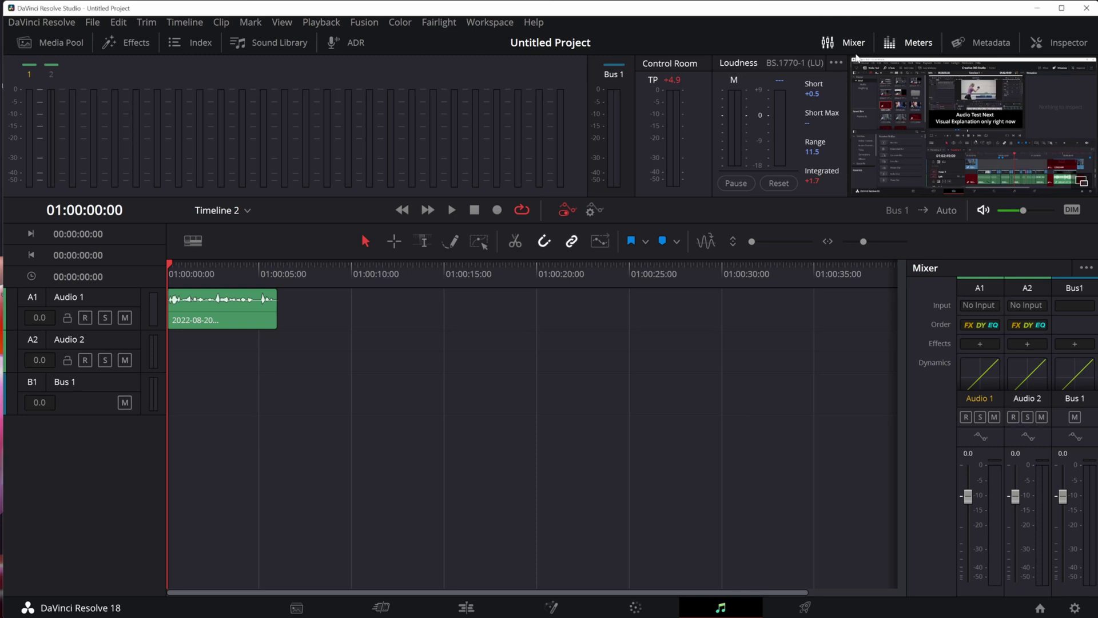
# Sweep a Band 3 boost to find low resonances, then roll off the highs to -20 dB at 8 kHz
pyautogui.click(844, 42)
pyautogui.click(844, 42)
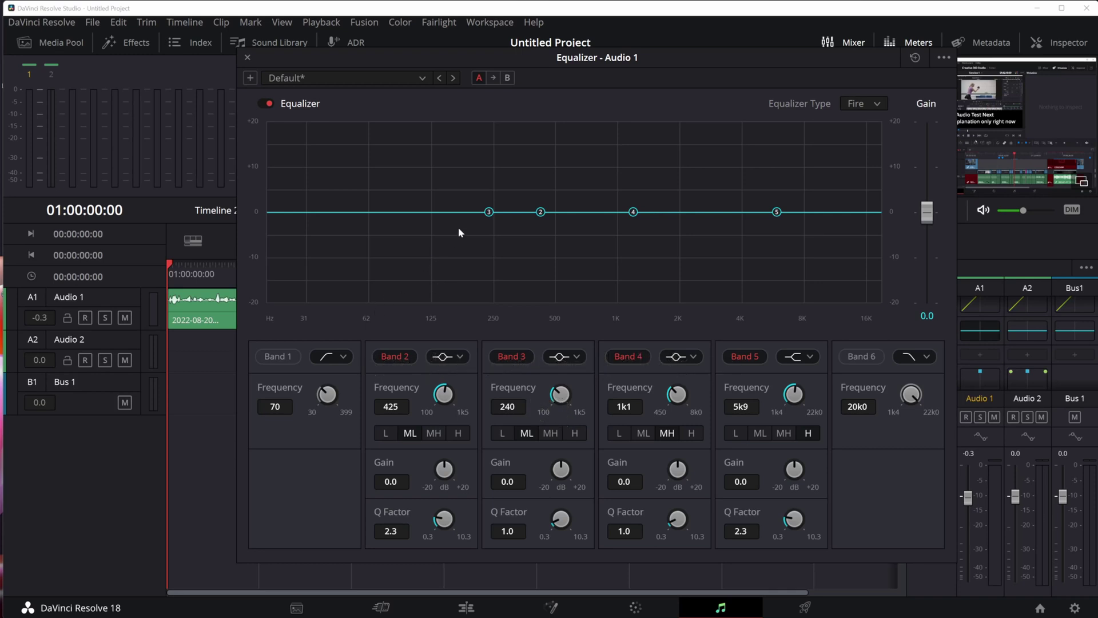
pyautogui.moveTo(494, 215); pyautogui.dragTo(429, 214)
pyautogui.moveTo(427, 215); pyautogui.dragTo(405, 309)
pyautogui.moveTo(789, 216); pyautogui.dragTo(791, 321)
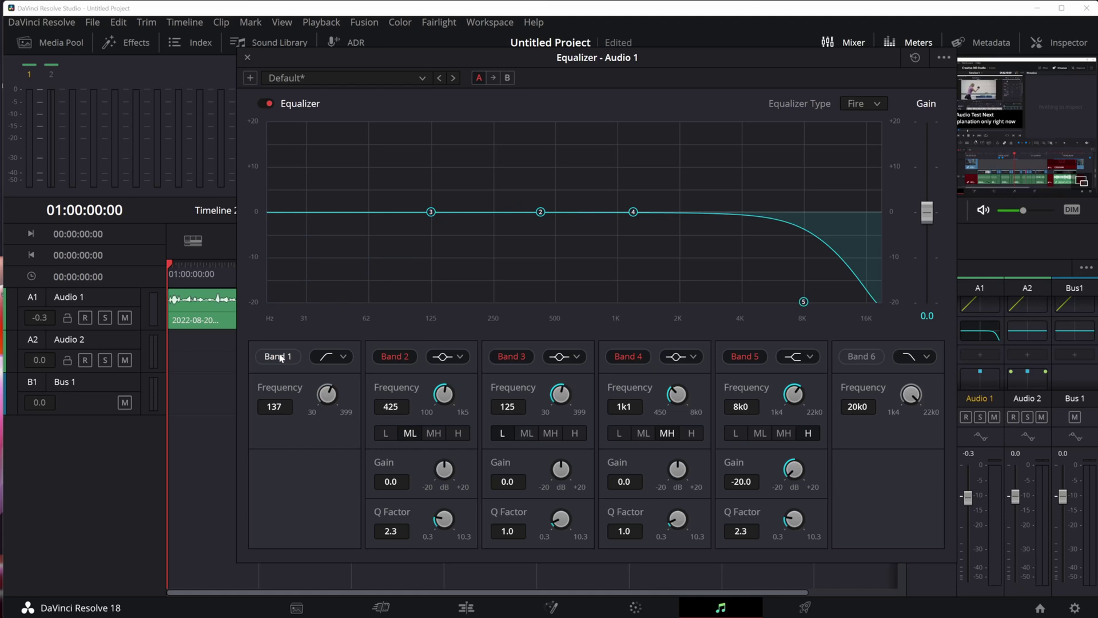
# Enable Band 1's low cut at about 182 Hz and move the high roll-off toward 3 kHz
pyautogui.click(293, 357)
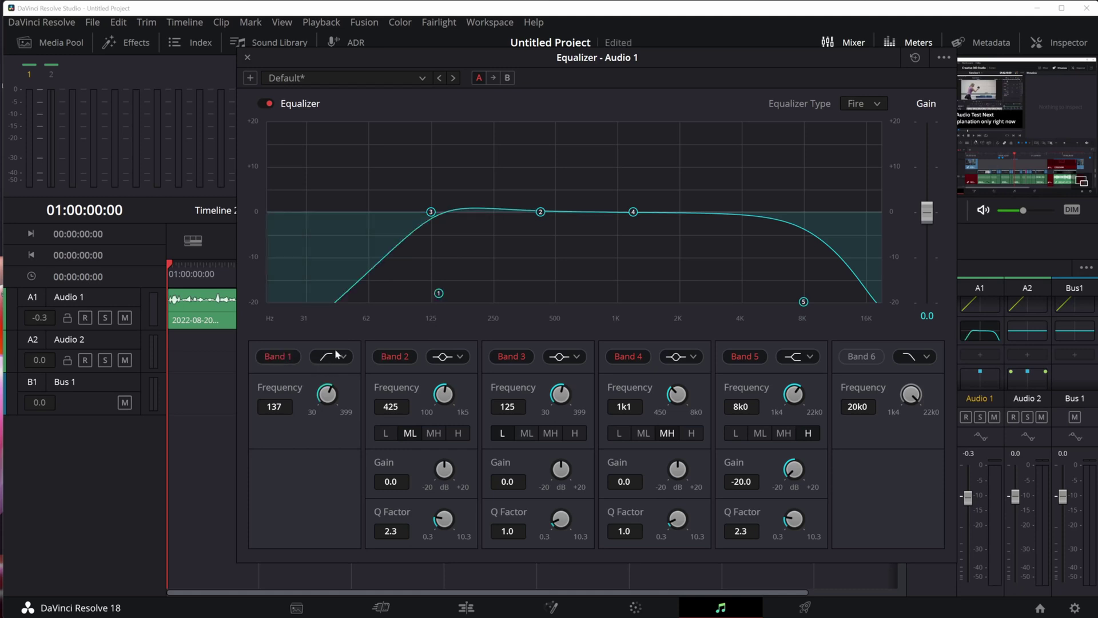
pyautogui.moveTo(439, 295)
pyautogui.mouseDown()
pyautogui.moveTo(480, 297)
pyautogui.moveTo(455, 296)
pyautogui.mouseUp()
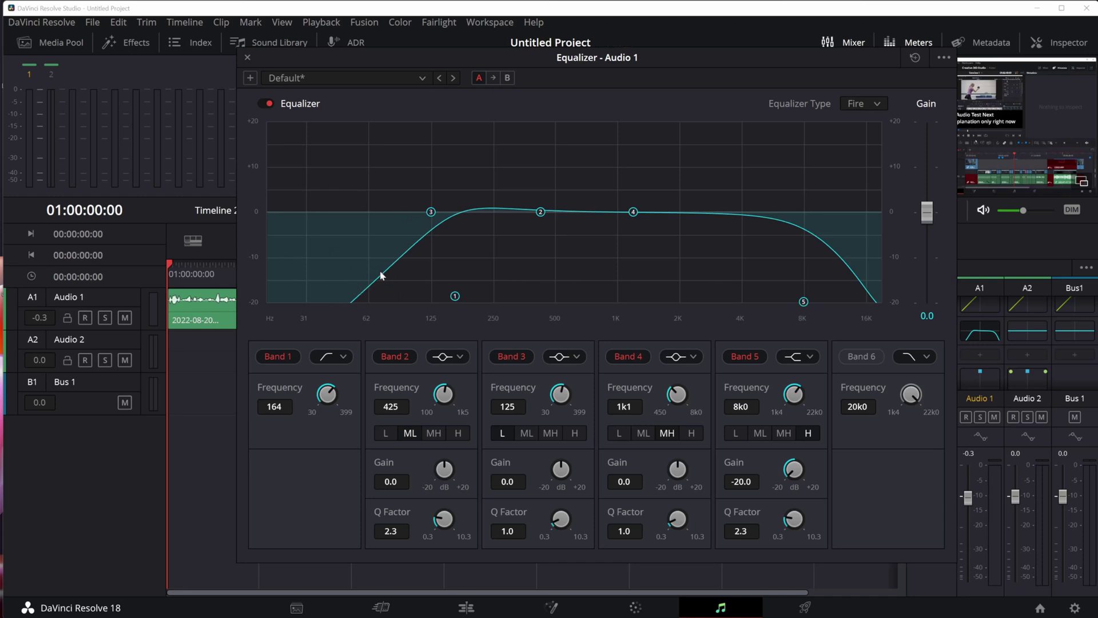
pyautogui.moveTo(803, 304); pyautogui.dragTo(779, 295)
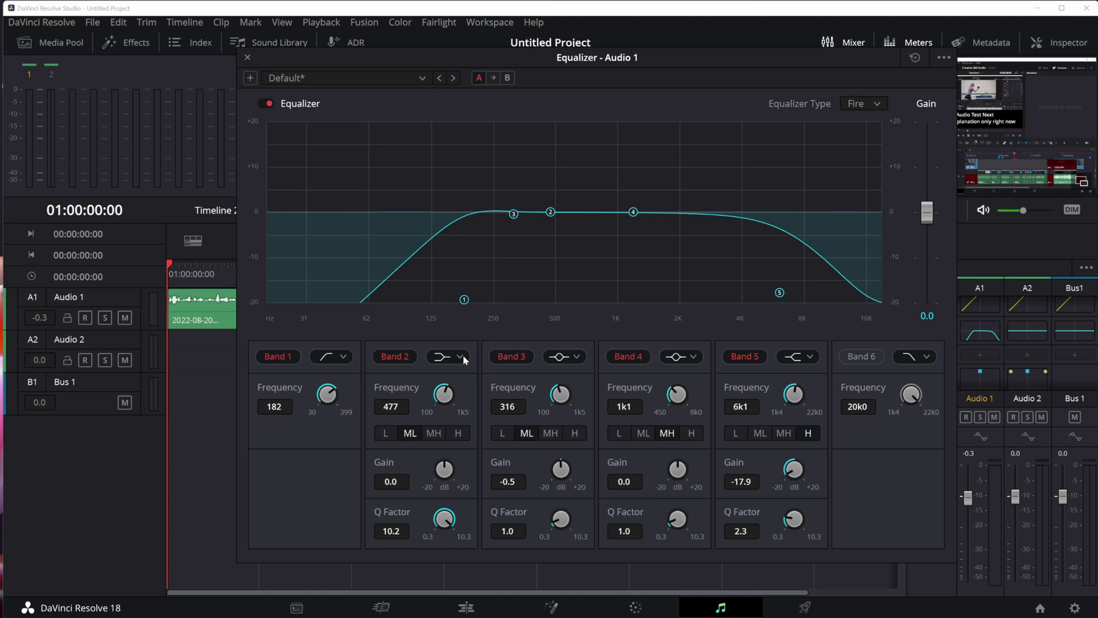
# Make Band 2 a flat Q 10.2 bell near 313 Hz and move the EQ aside to show the timeline
pyautogui.click(446, 356)
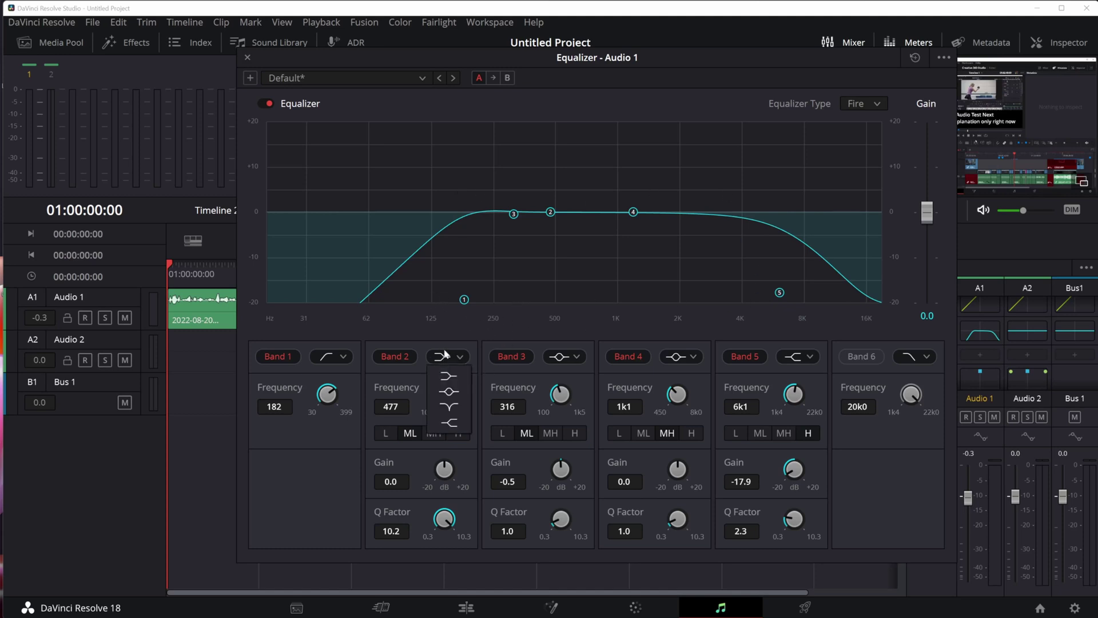
pyautogui.click(450, 393)
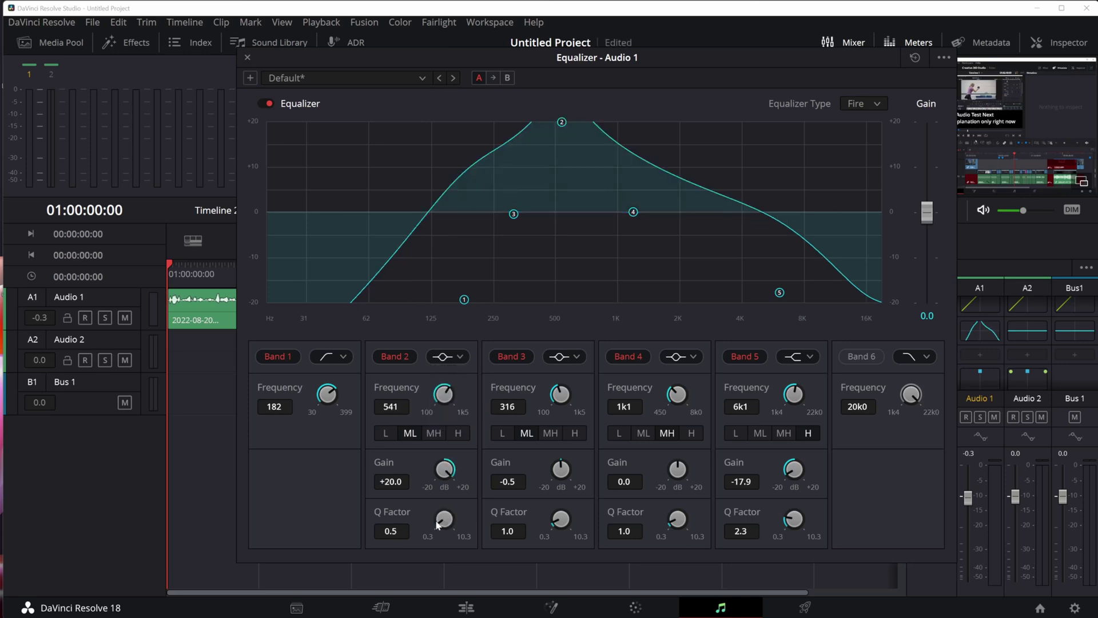
pyautogui.moveTo(438, 523); pyautogui.dragTo(838, 492)
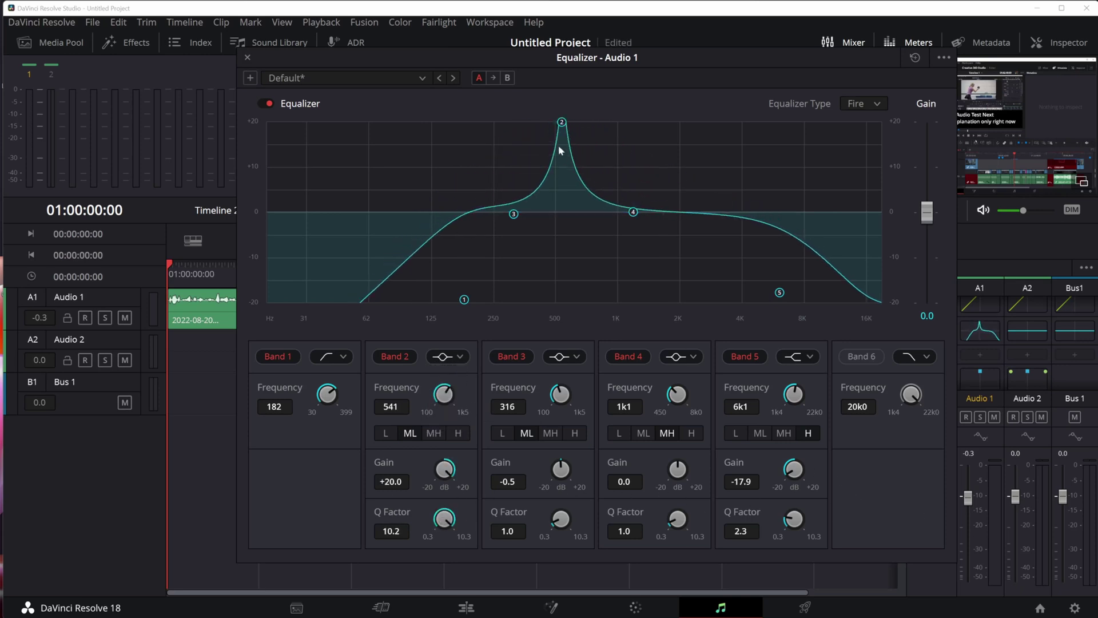
pyautogui.moveTo(562, 122); pyautogui.dragTo(515, 218)
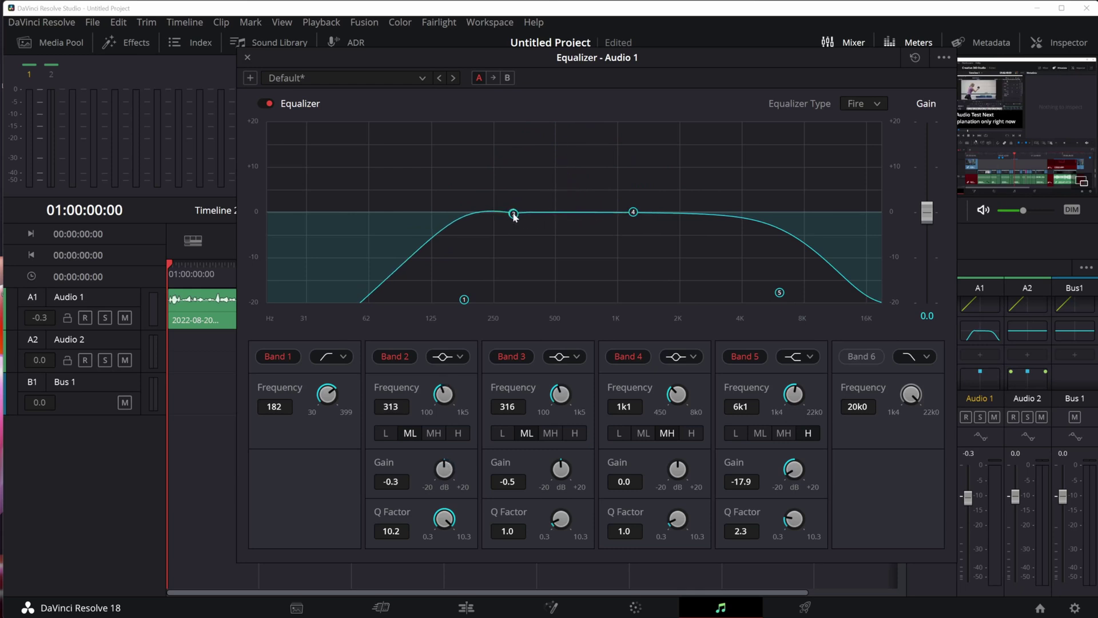
pyautogui.click(207, 280)
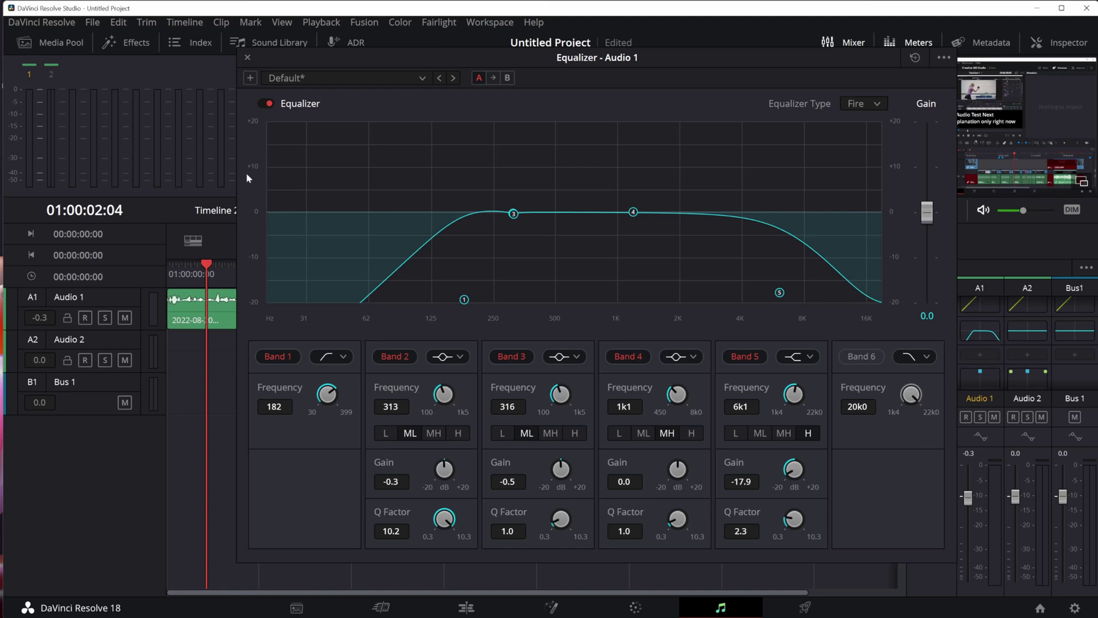
pyautogui.moveTo(358, 57); pyautogui.dragTo(728, 88)
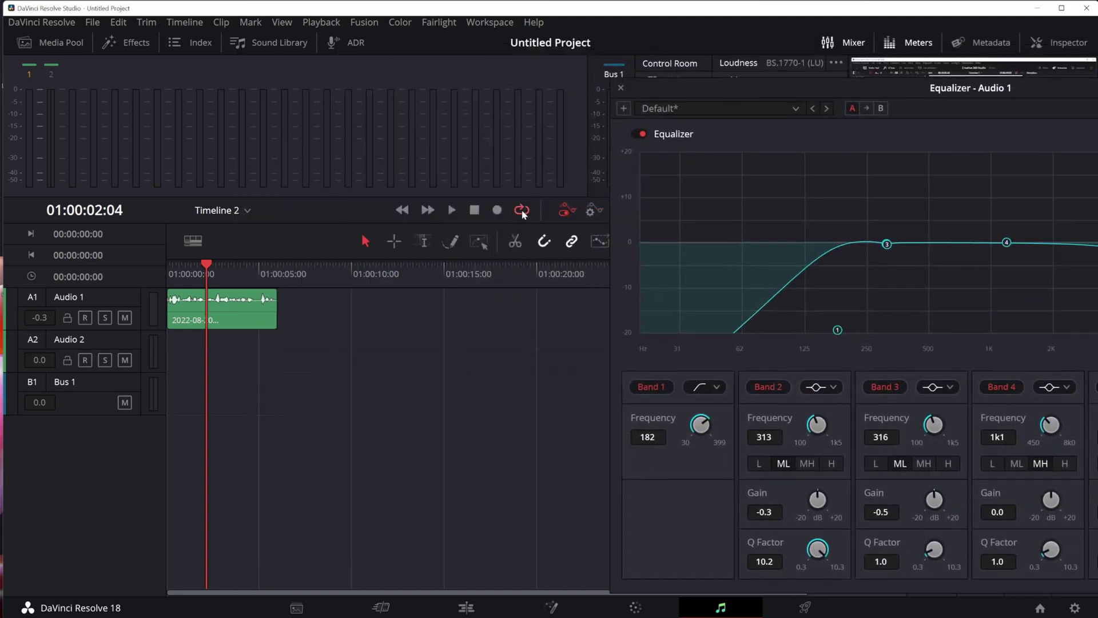
# Select the Audio 1 voice clip and play it from the start
pyautogui.click(246, 312)
pyautogui.click(205, 278)
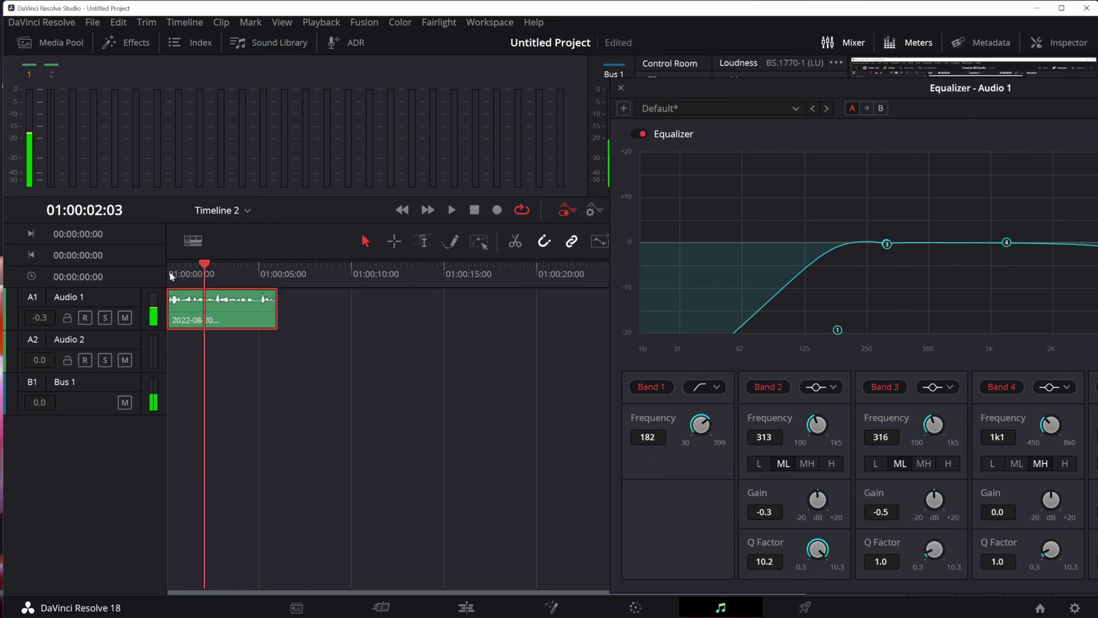
pyautogui.click(171, 276)
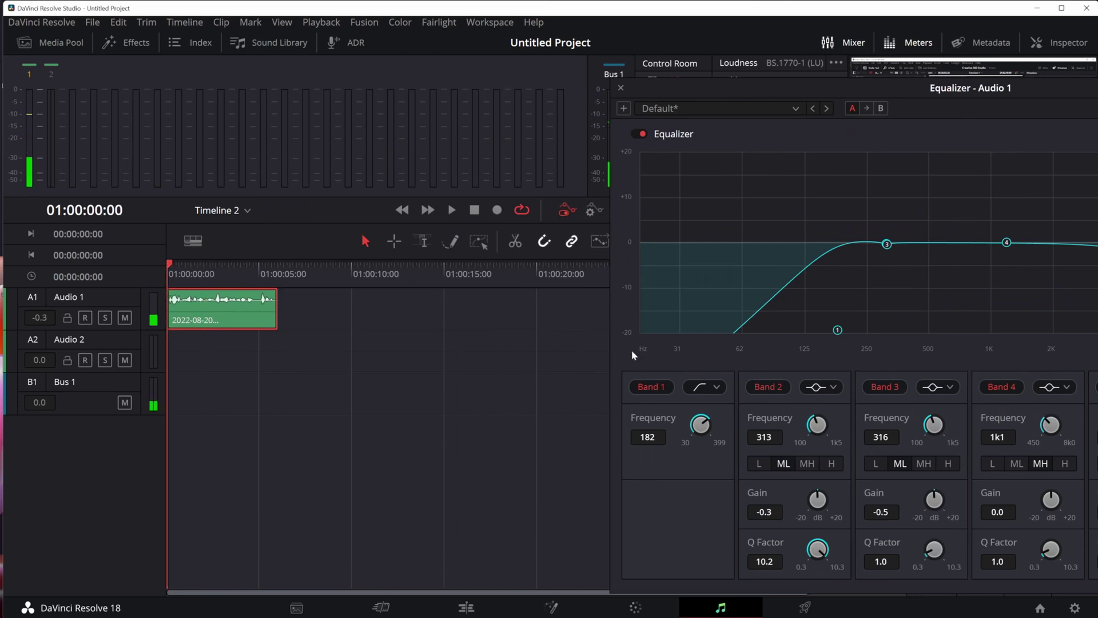
pyautogui.press('space')
pyautogui.press('space')
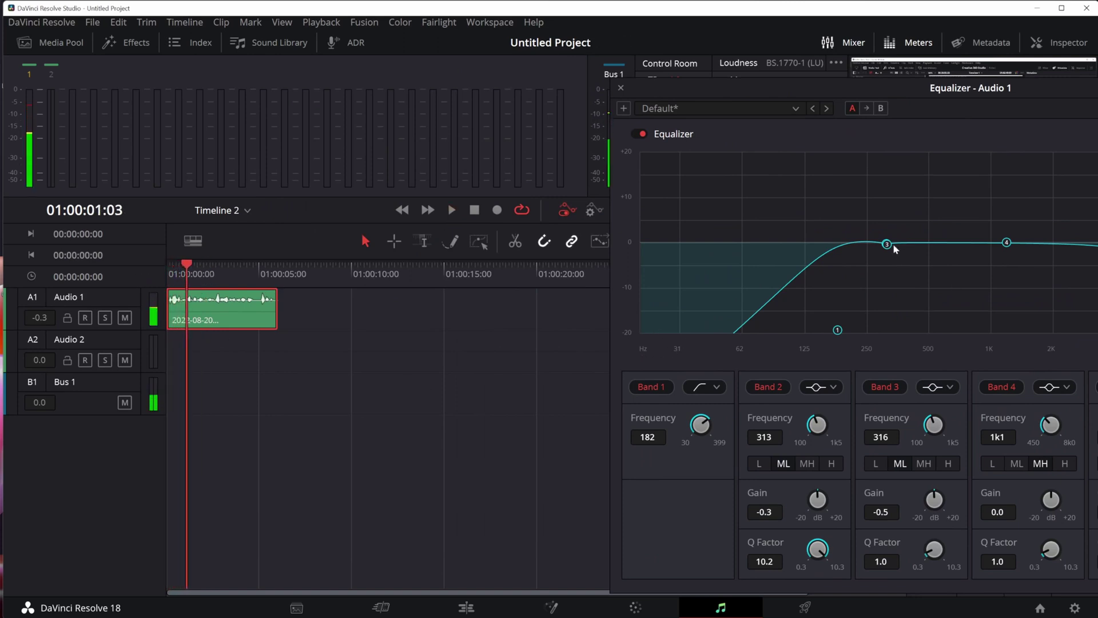
# Sweep Band 2 into a -20 dB, Q 10.2 notch at 447 Hz, saving the project with Ctrl+S
pyautogui.moveTo(894, 249); pyautogui.dragTo(833, 243)
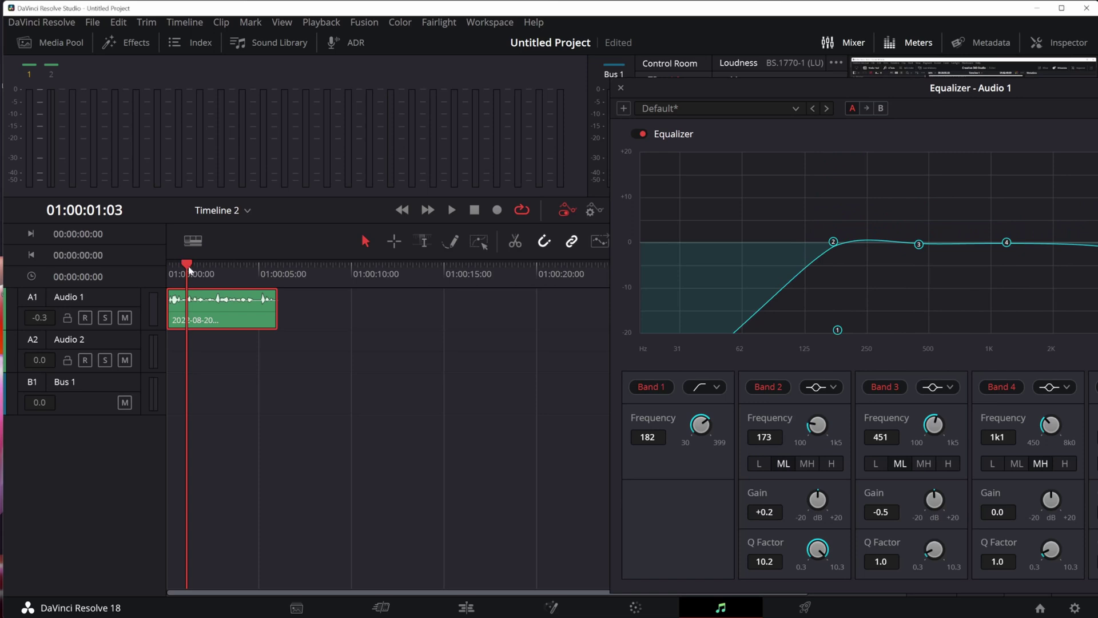
pyautogui.moveTo(187, 264); pyautogui.dragTo(156, 268)
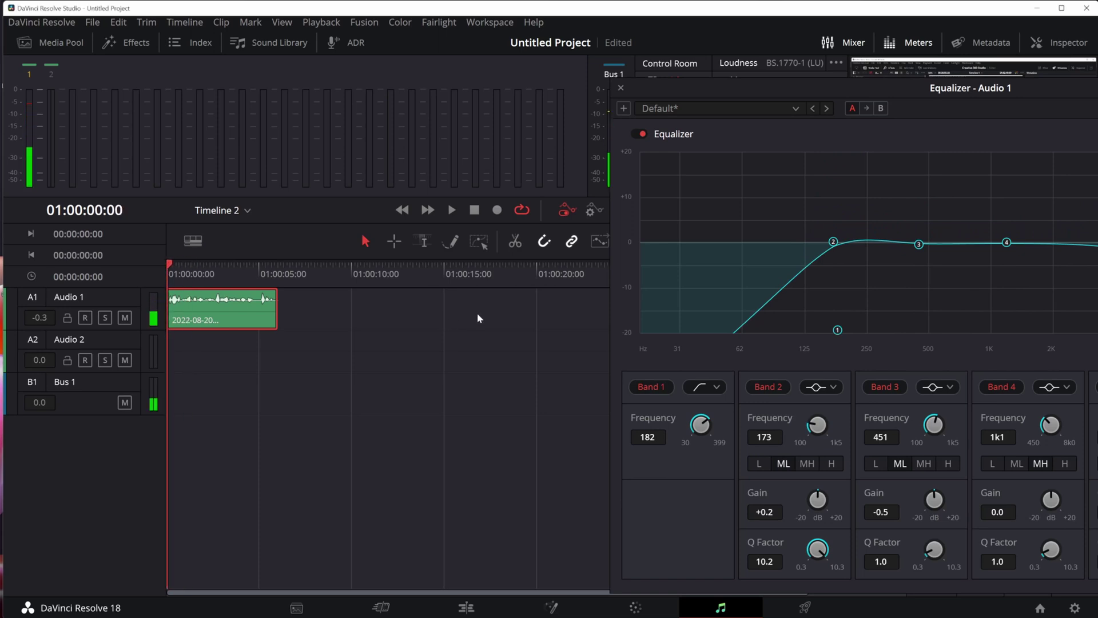
pyautogui.hotkey('ctrl', 's')
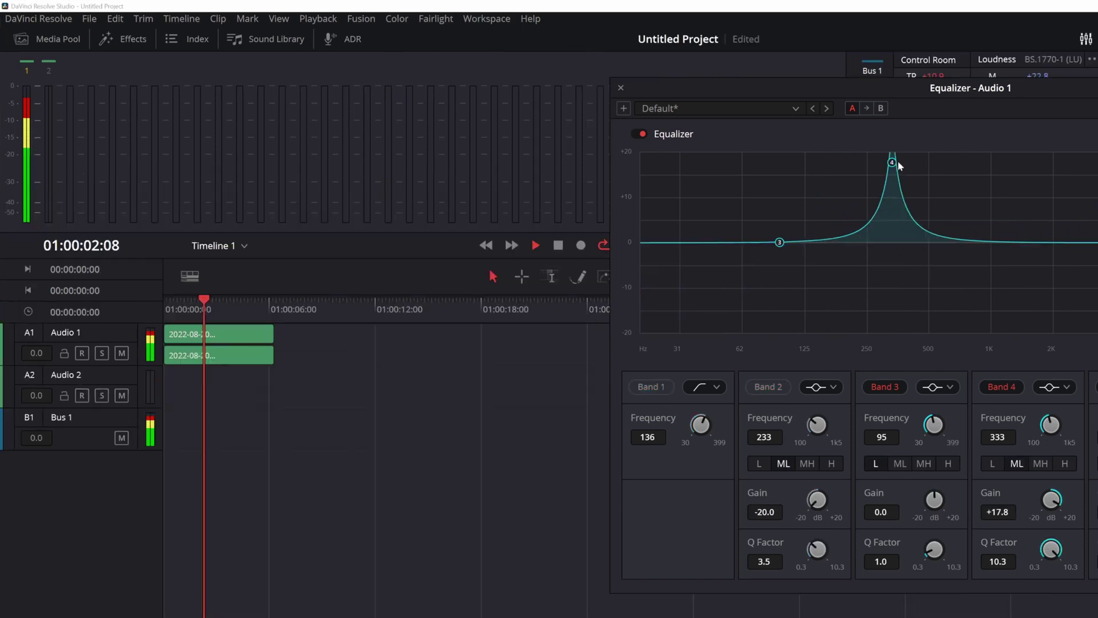
pyautogui.moveTo(892, 161); pyautogui.dragTo(811, 243)
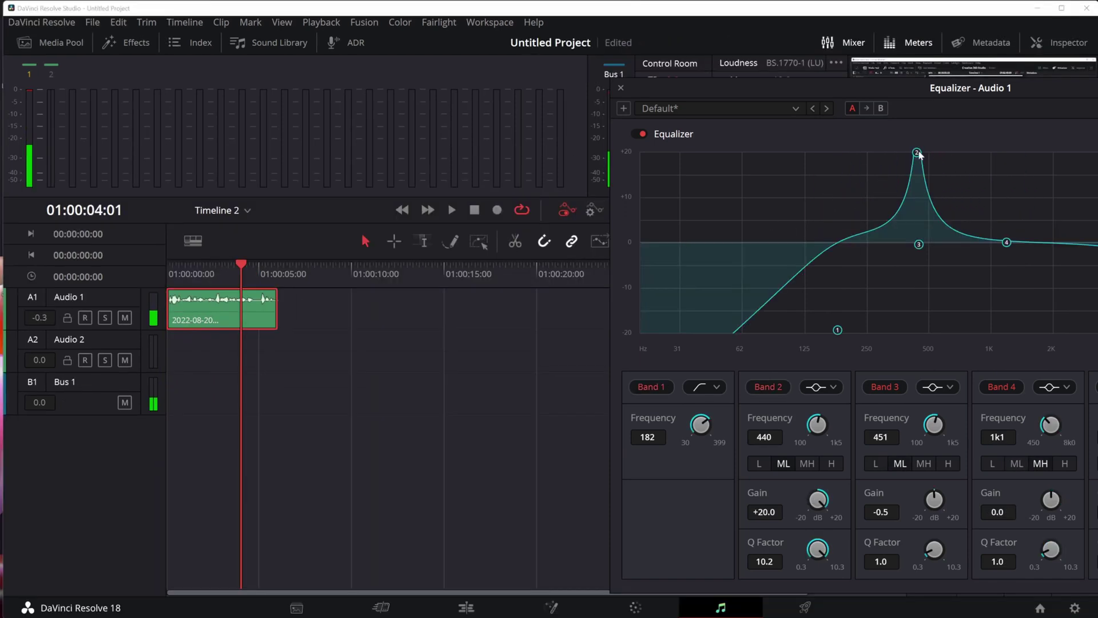
pyautogui.moveTo(916, 152); pyautogui.dragTo(920, 339)
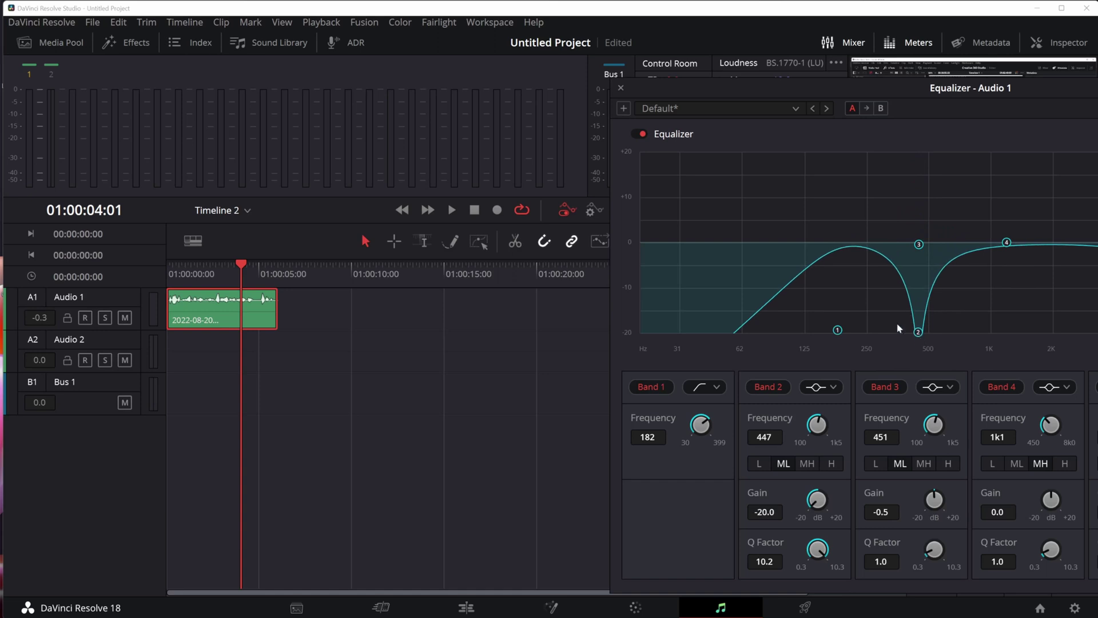
# Audition and ease the Band 2 notch to 420 Hz at -4.0 dB
pyautogui.press('space')
pyautogui.click(189, 269)
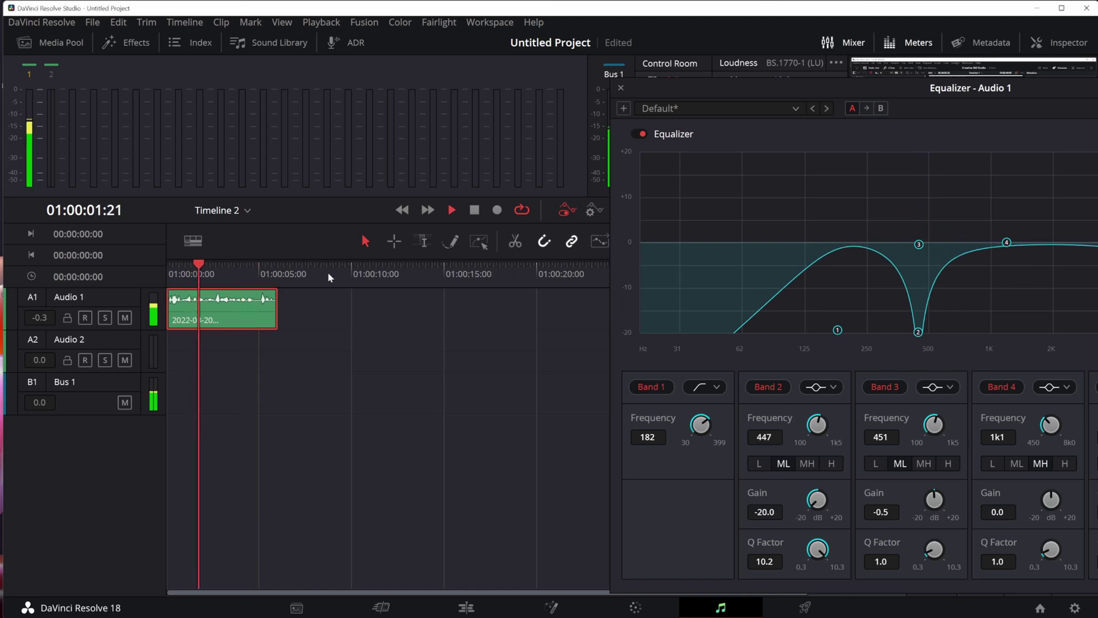
pyautogui.press('space')
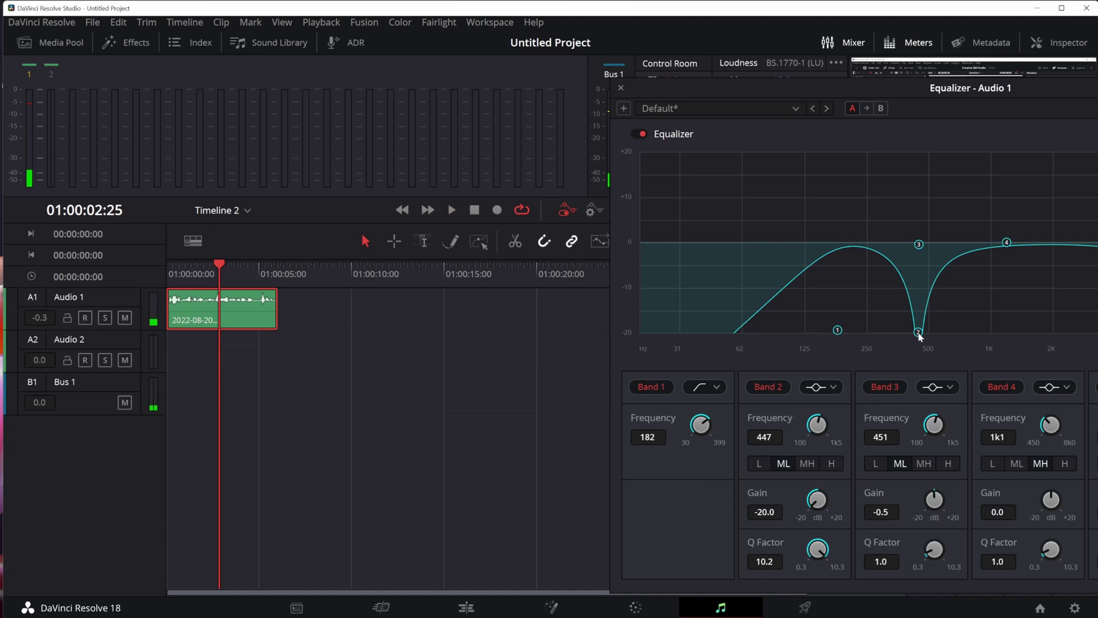
pyautogui.moveTo(918, 335); pyautogui.dragTo(915, 272)
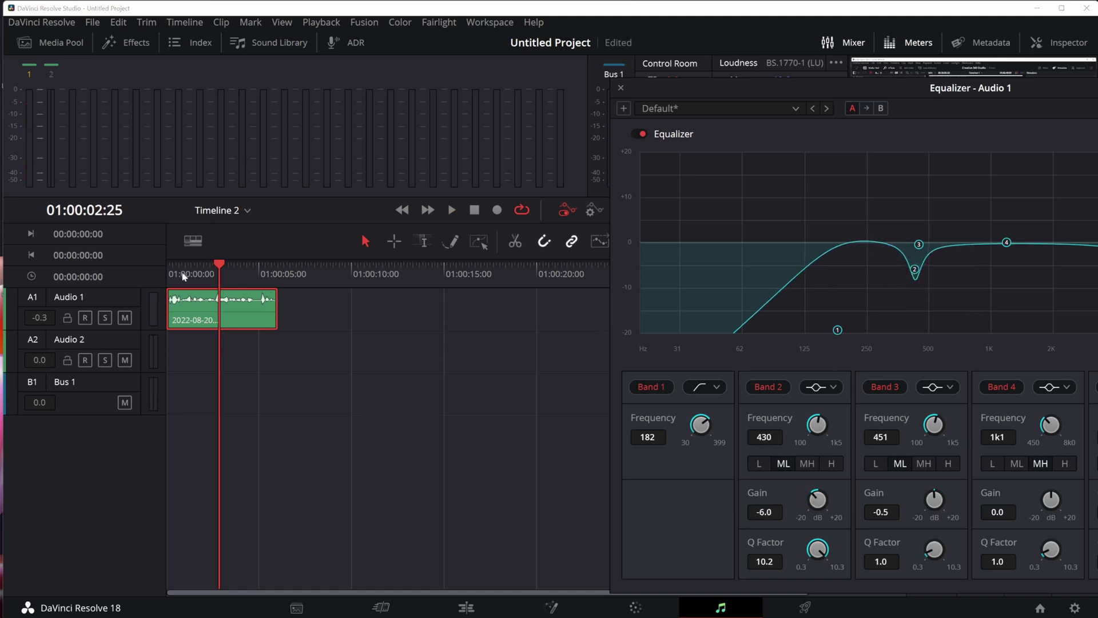
pyautogui.press('Home')
pyautogui.press('space')
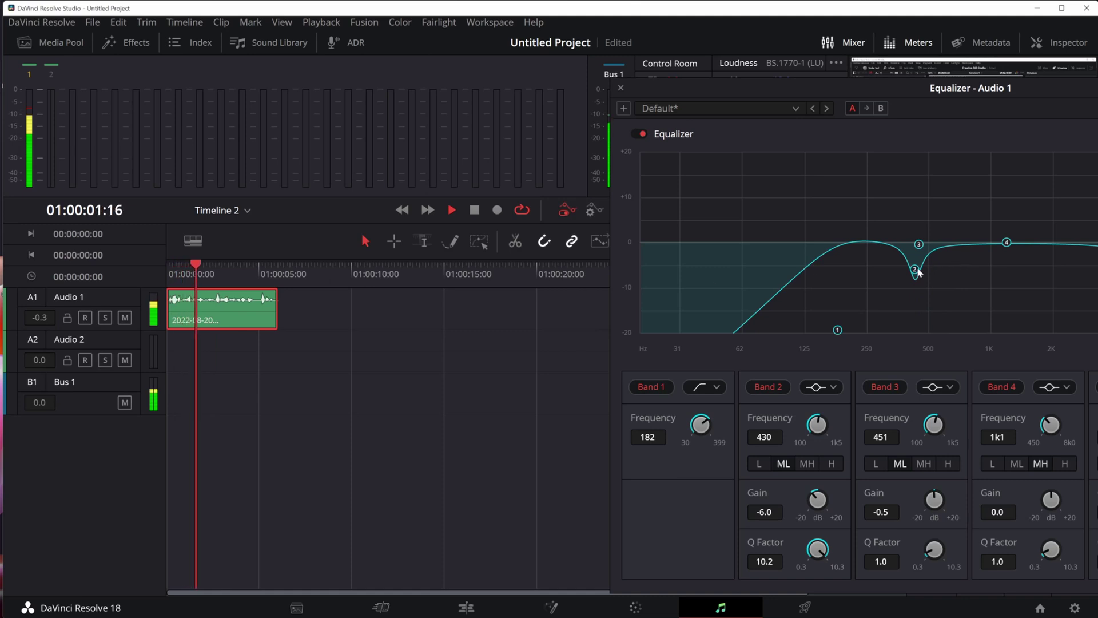
pyautogui.moveTo(919, 273); pyautogui.dragTo(911, 217)
pyautogui.press('space')
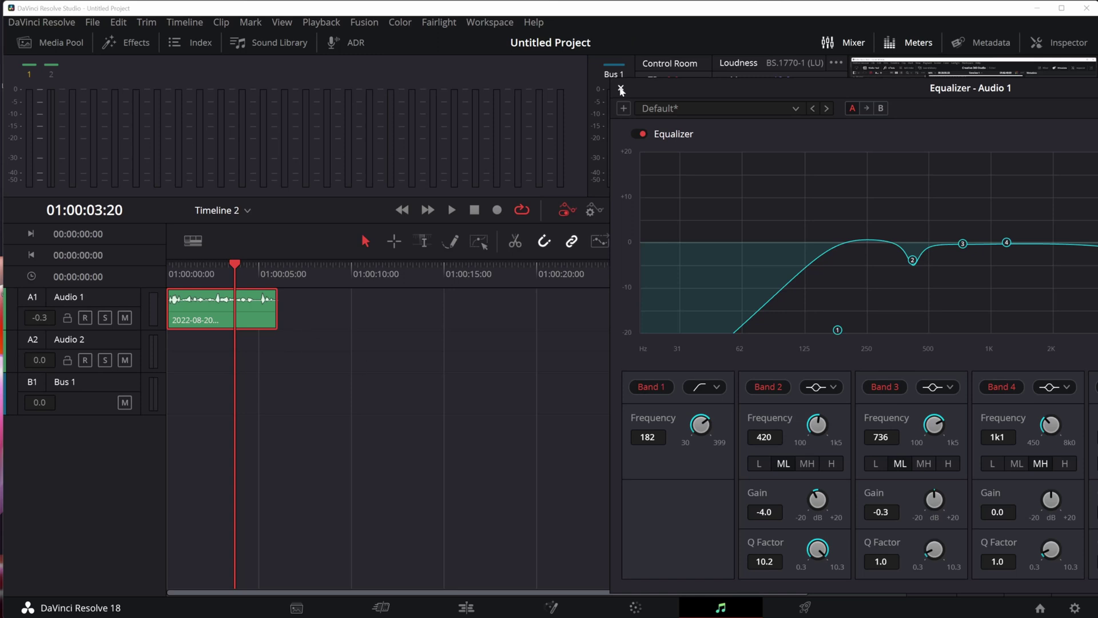
# Bypass and close the equalizer, stop playback, and switch to the TDR Nova web page
pyautogui.click(636, 133)
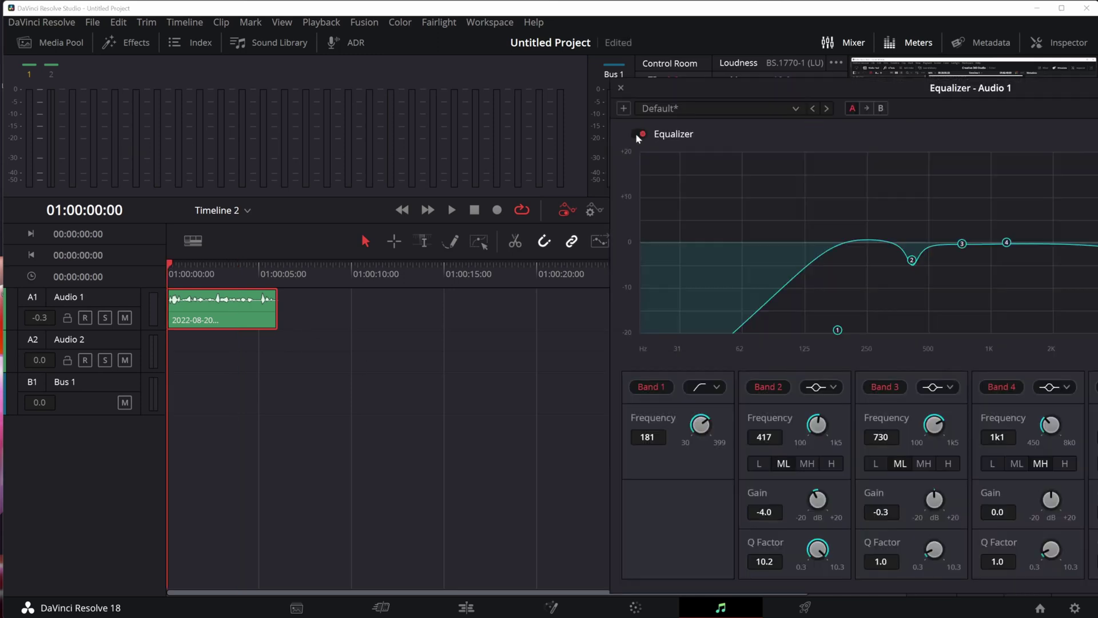
pyautogui.click(620, 89)
pyautogui.press('space')
pyautogui.press('space')
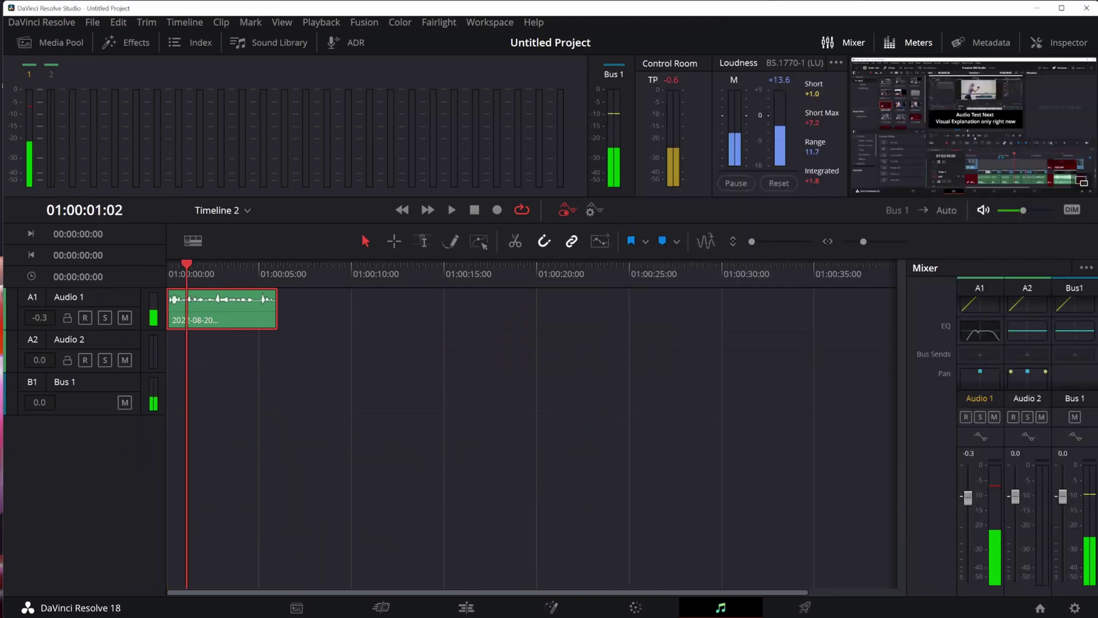
pyautogui.hotkey('alt', 'Tab')
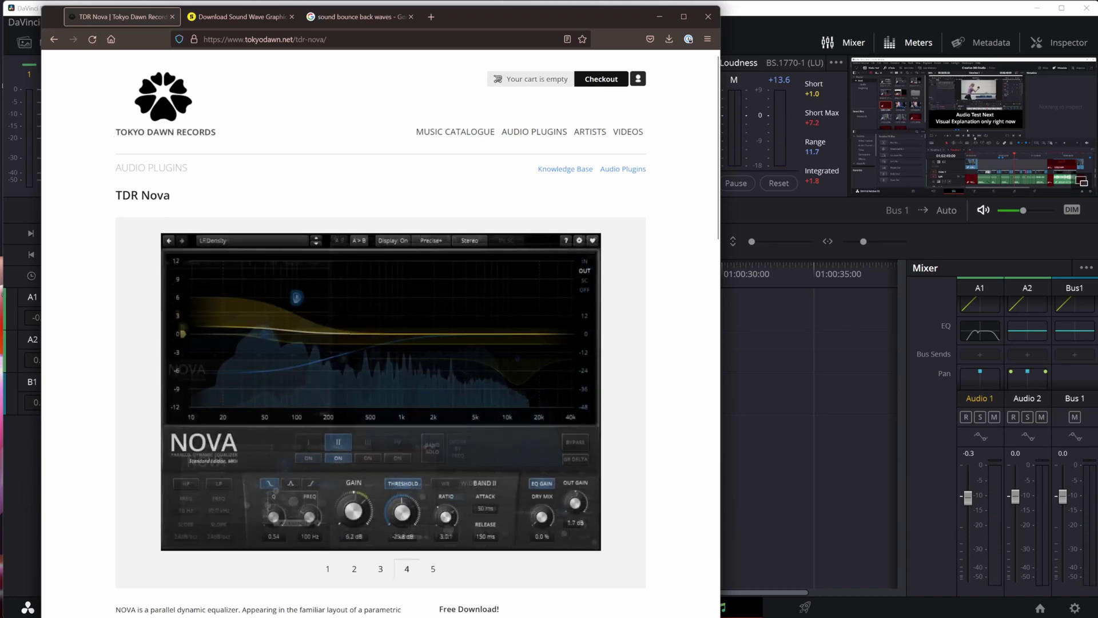
# Browse the TDR Nova page's image carousel, then return to DaVinci Resolve's Fairlight timeline
pyautogui.moveTo(207, 110); pyautogui.dragTo(317, 202)
pyautogui.click(318, 202)
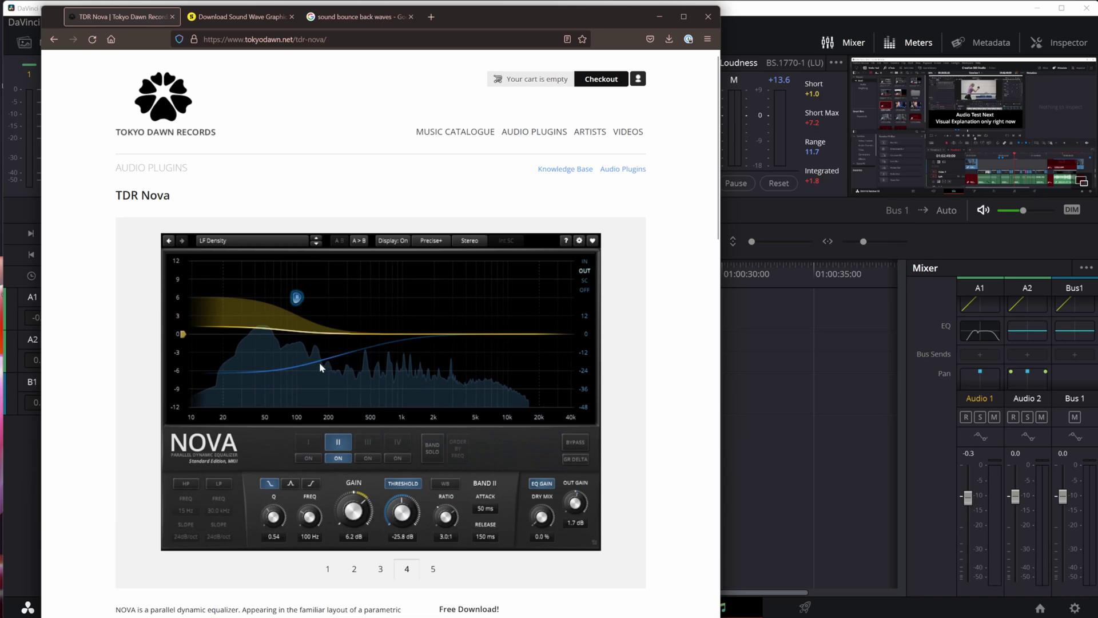
pyautogui.click(773, 373)
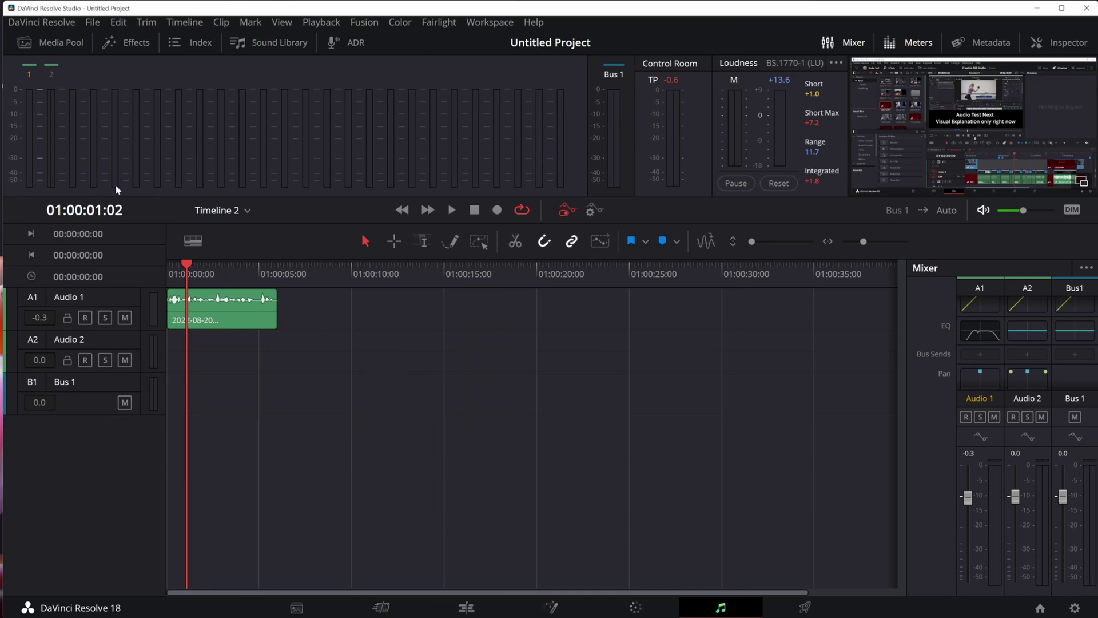
pyautogui.click(42, 22)
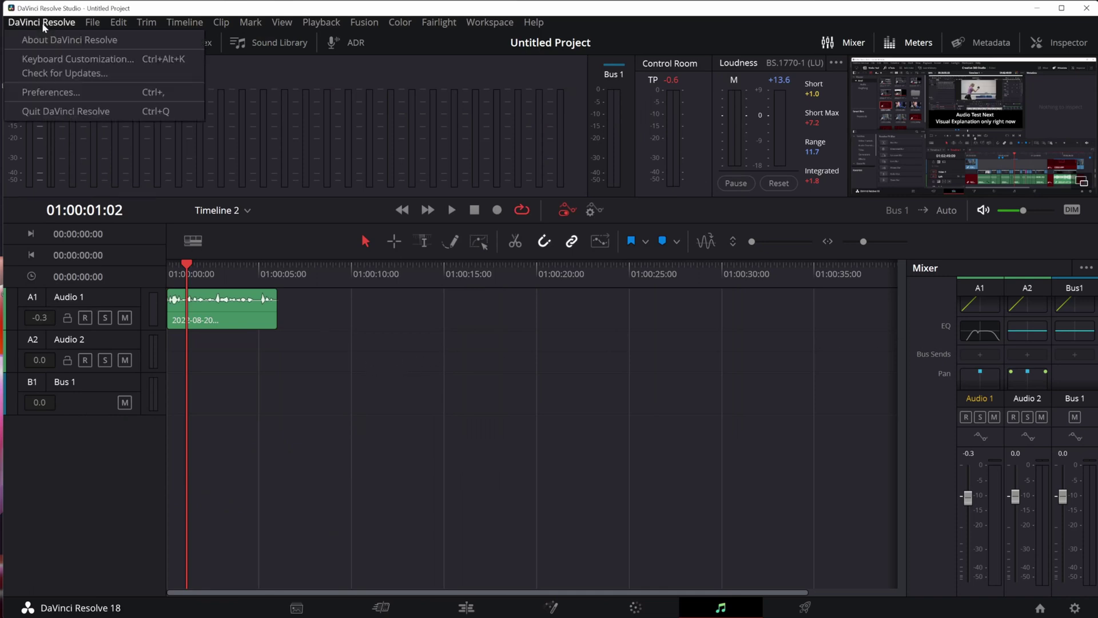
pyautogui.click(57, 93)
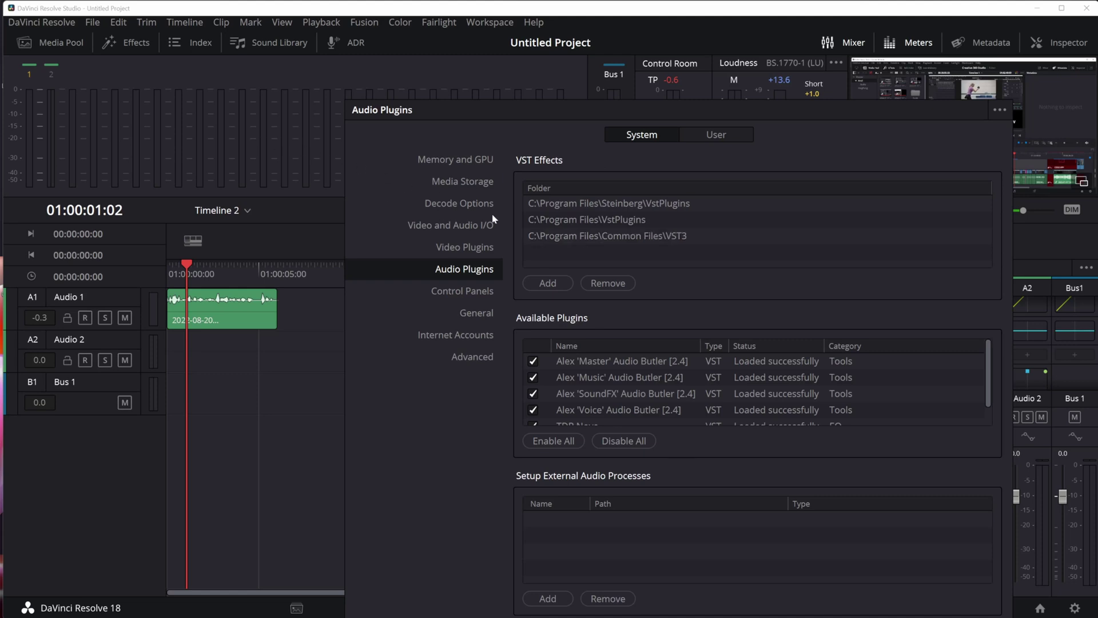
pyautogui.press('Escape')
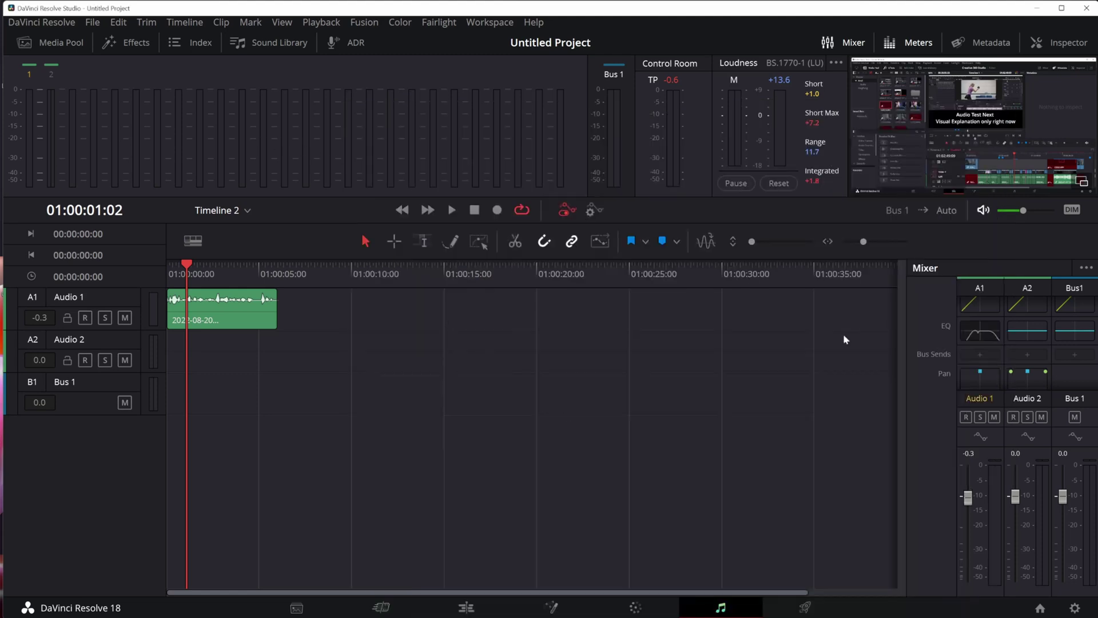
# Insert TDR Nova into Audio 1's first effects slot and move its window up
pyautogui.scroll(3, 979, 334)
pyautogui.click(981, 344)
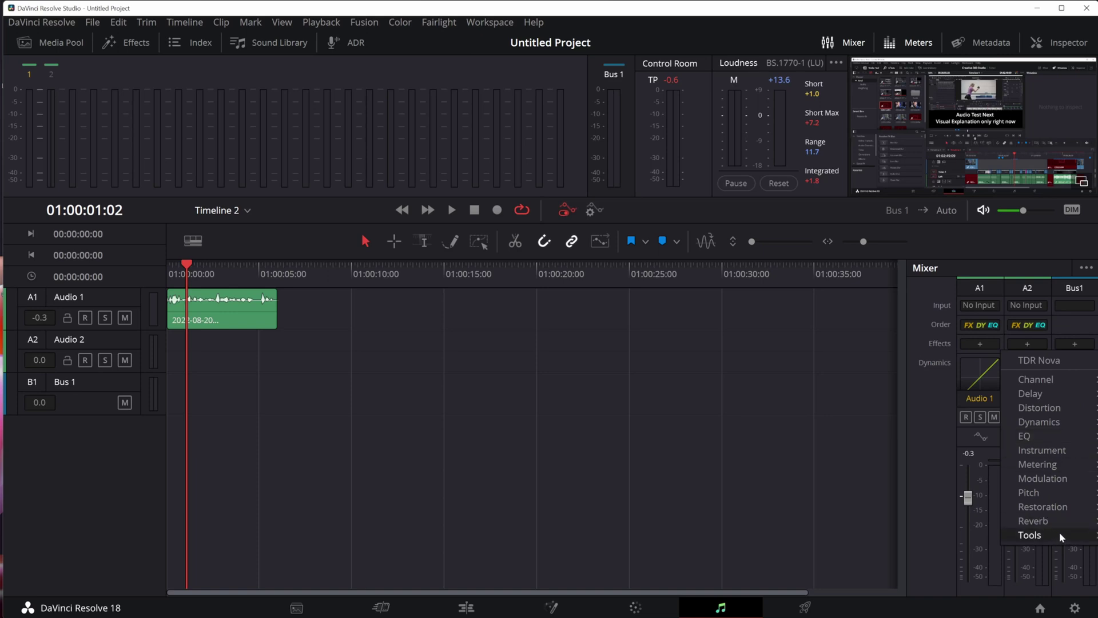
pyautogui.click(1039, 360)
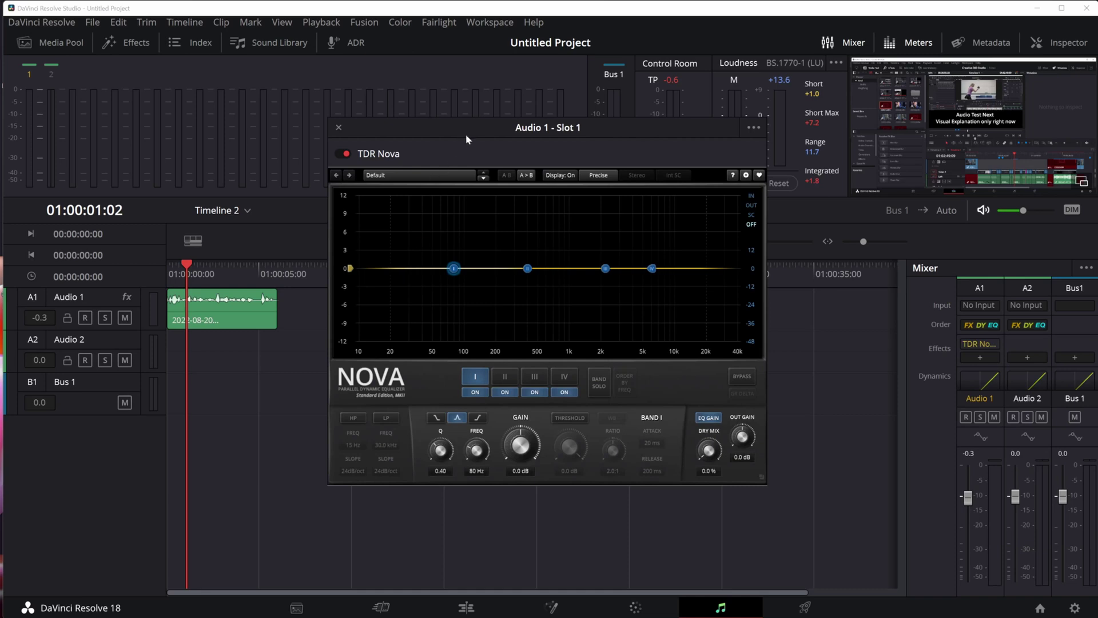
pyautogui.moveTo(466, 139); pyautogui.dragTo(444, 79)
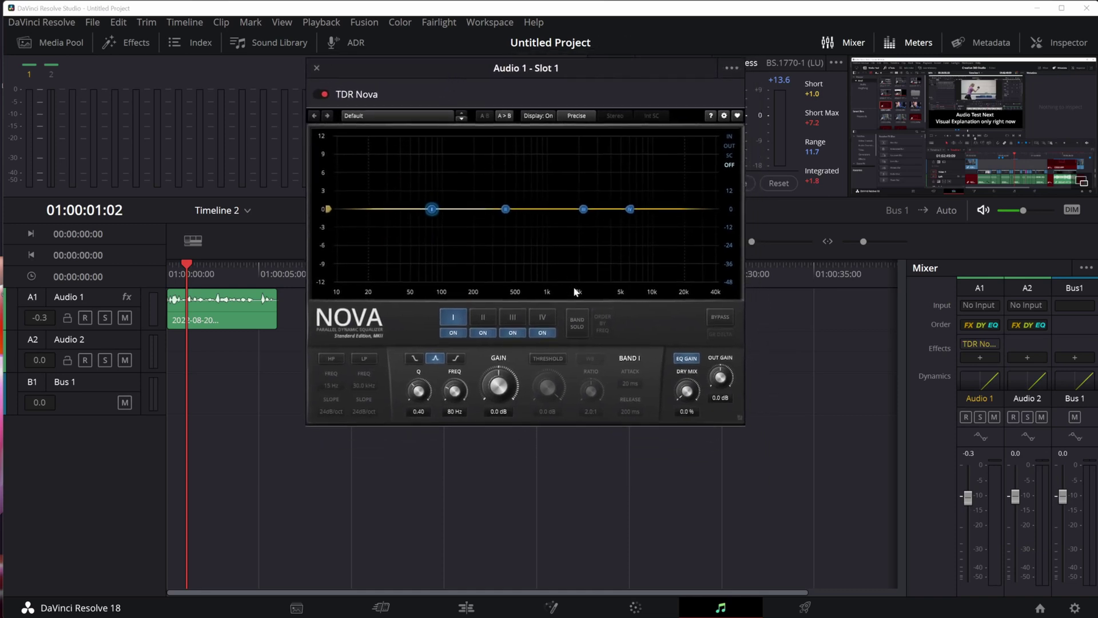
# Show Nova's output spectrum and cut a Q 6 Band II notch of -5.2 dB at 239 Hz
pyautogui.click(731, 146)
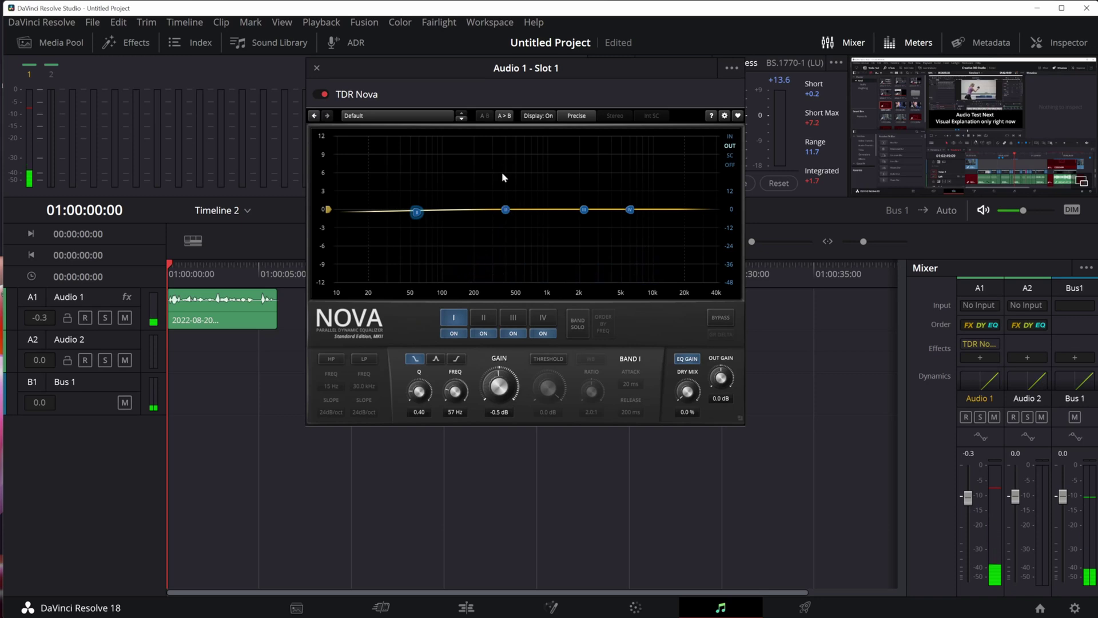
pyautogui.press('space')
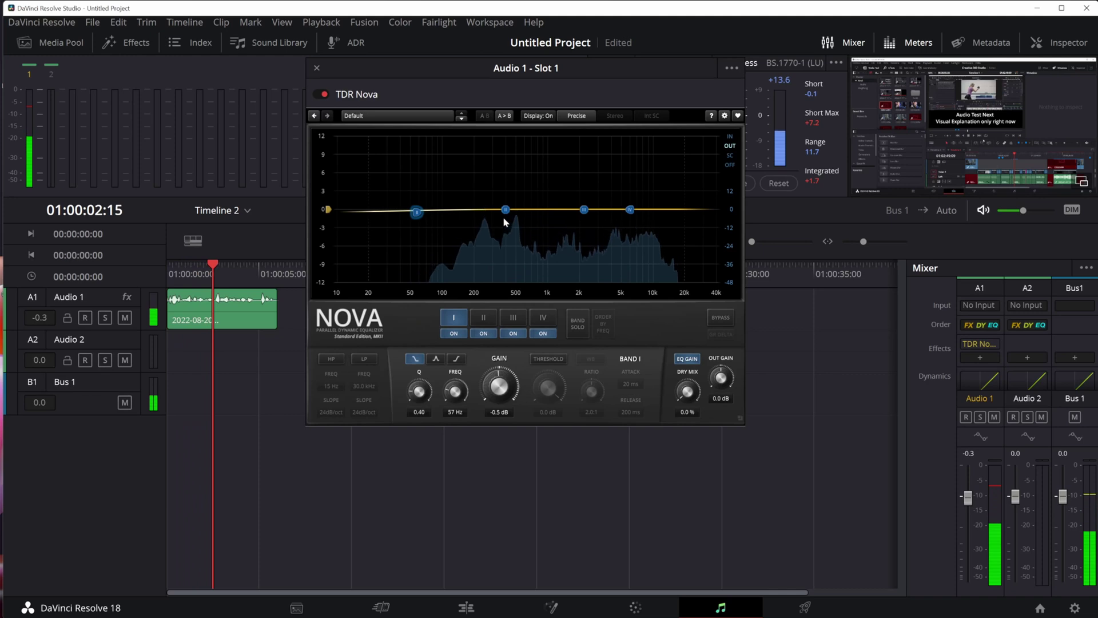
pyautogui.moveTo(503, 210); pyautogui.dragTo(484, 192)
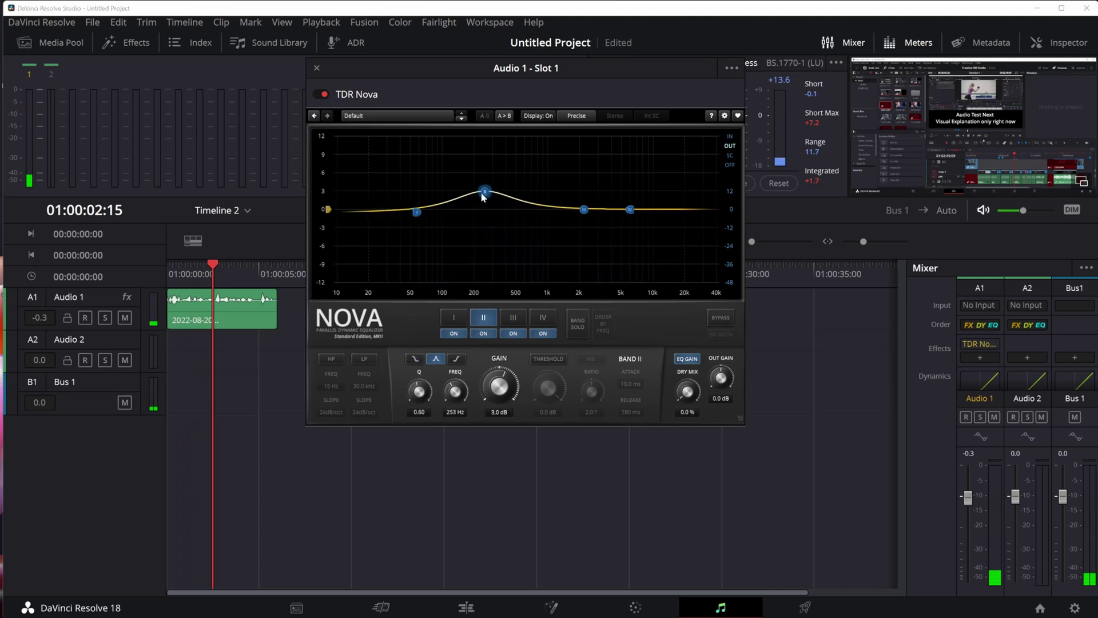
pyautogui.moveTo(419, 393); pyautogui.dragTo(419, 352)
pyautogui.moveTo(484, 193); pyautogui.dragTo(482, 241)
pyautogui.click(169, 273)
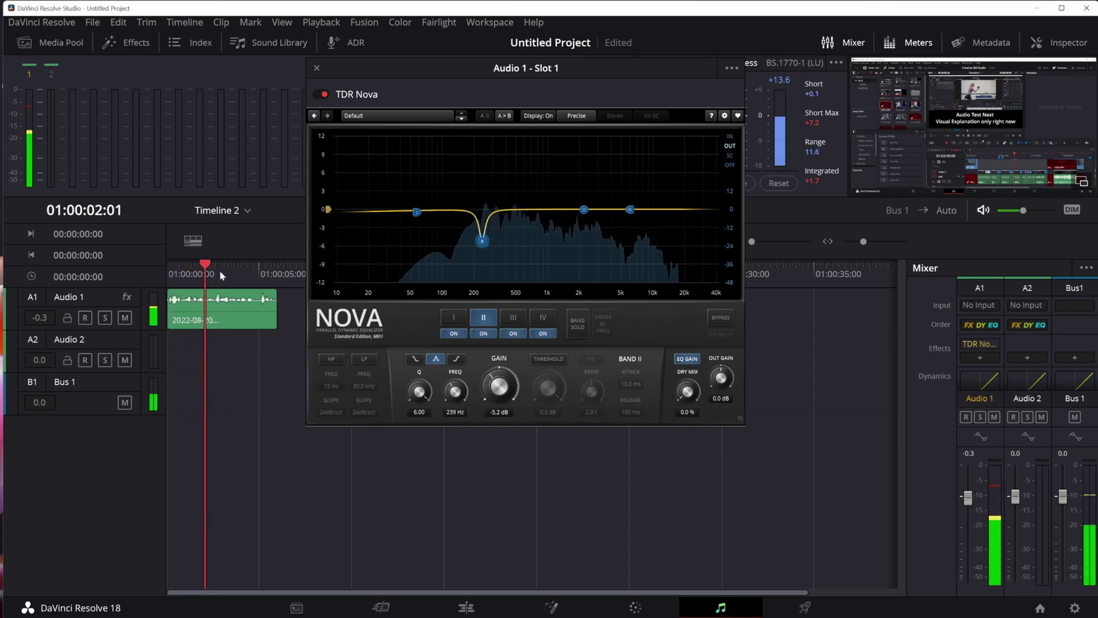
pyautogui.press('space')
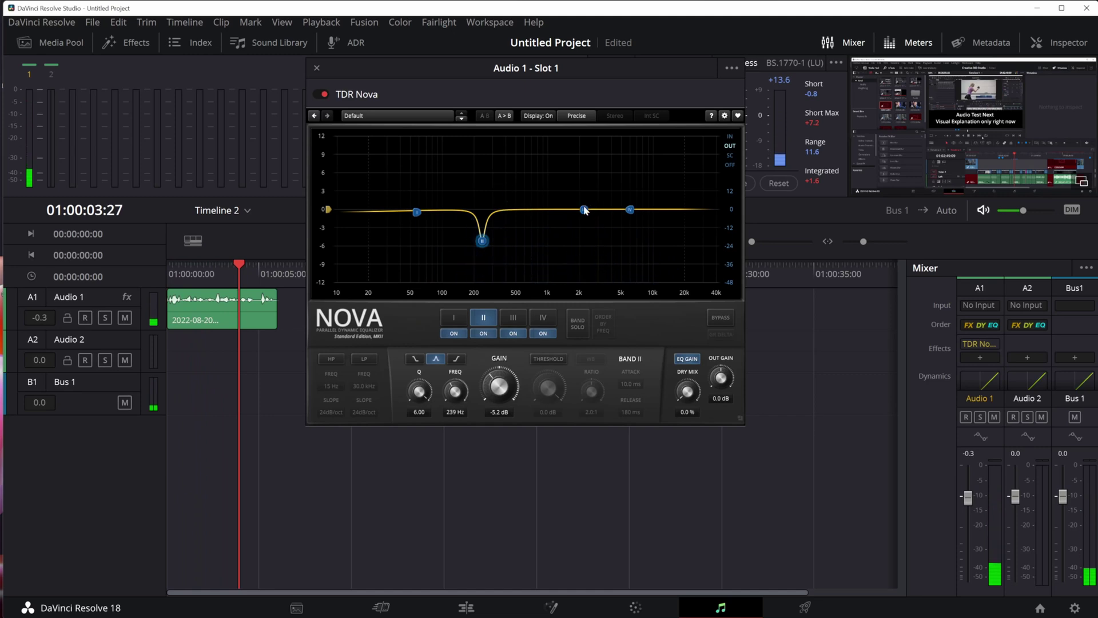
# Sweep Band III down to about 391 Hz during playback, then move the Nova window aside
pyautogui.moveTo(584, 210); pyautogui.dragTo(507, 212)
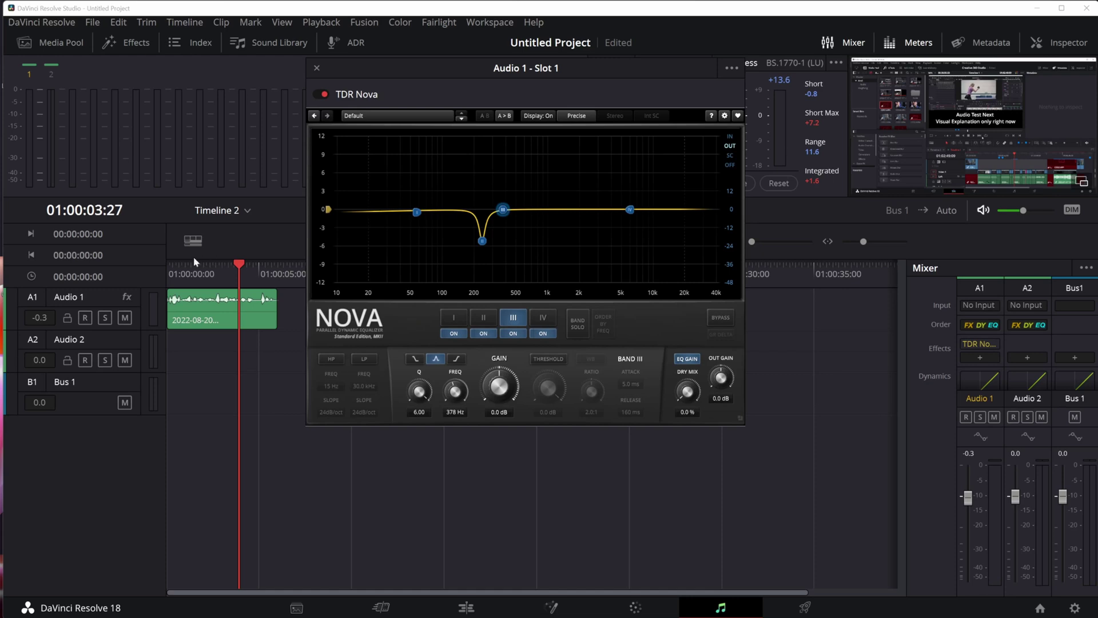
pyautogui.click(170, 266)
pyautogui.press('space')
pyautogui.moveTo(503, 210)
pyautogui.mouseDown()
pyautogui.moveTo(503, 154)
pyautogui.moveTo(503, 232)
pyautogui.mouseUp()
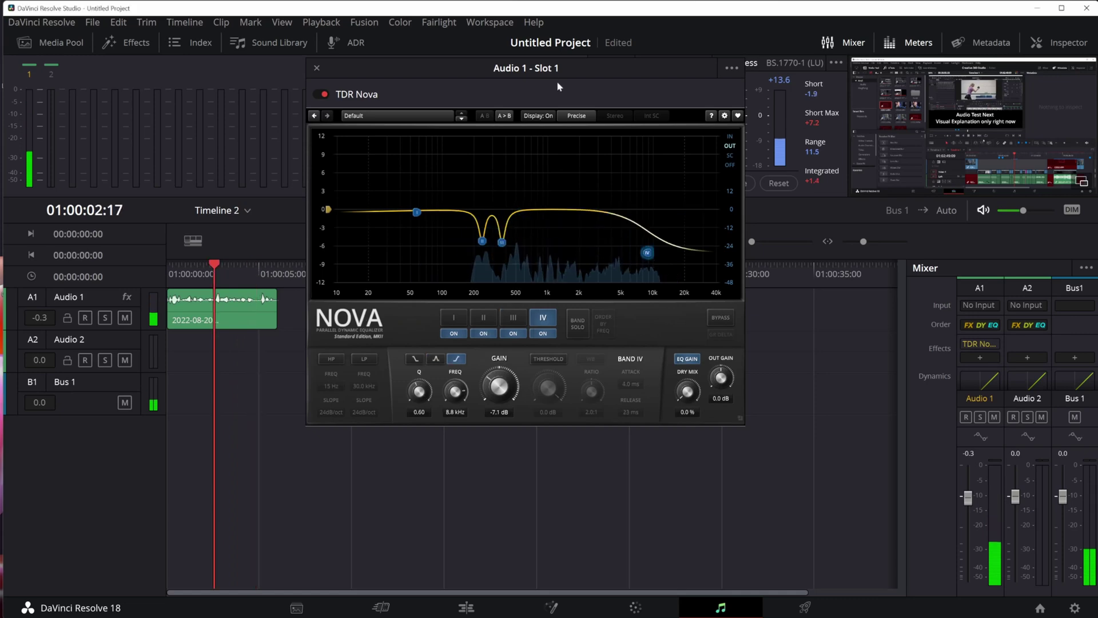
pyautogui.moveTo(557, 76); pyautogui.dragTo(660, 85)
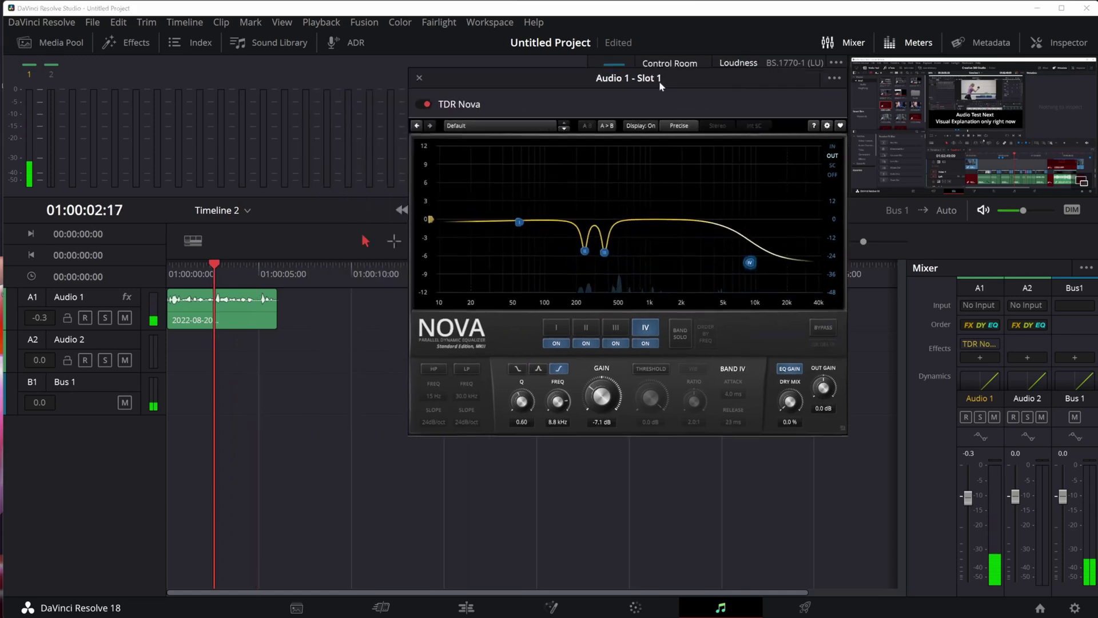
# Close the TDR Nova window, glance at the Firefox page, and return to Resolve's Fairlight timeline
pyautogui.click(419, 78)
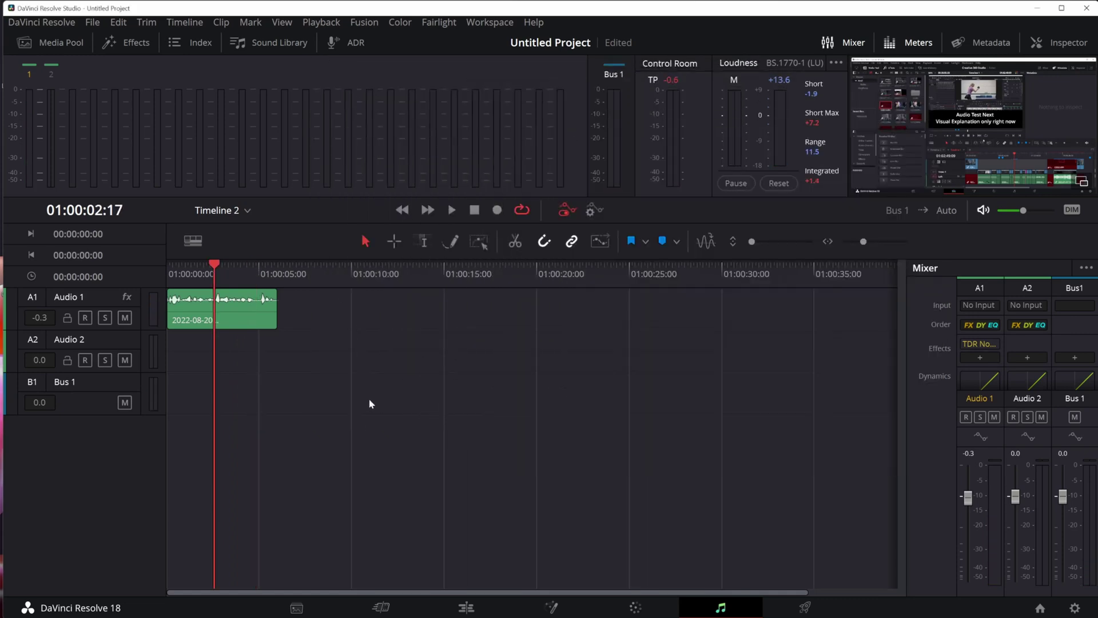
pyautogui.hotkey('alt', 'Tab')
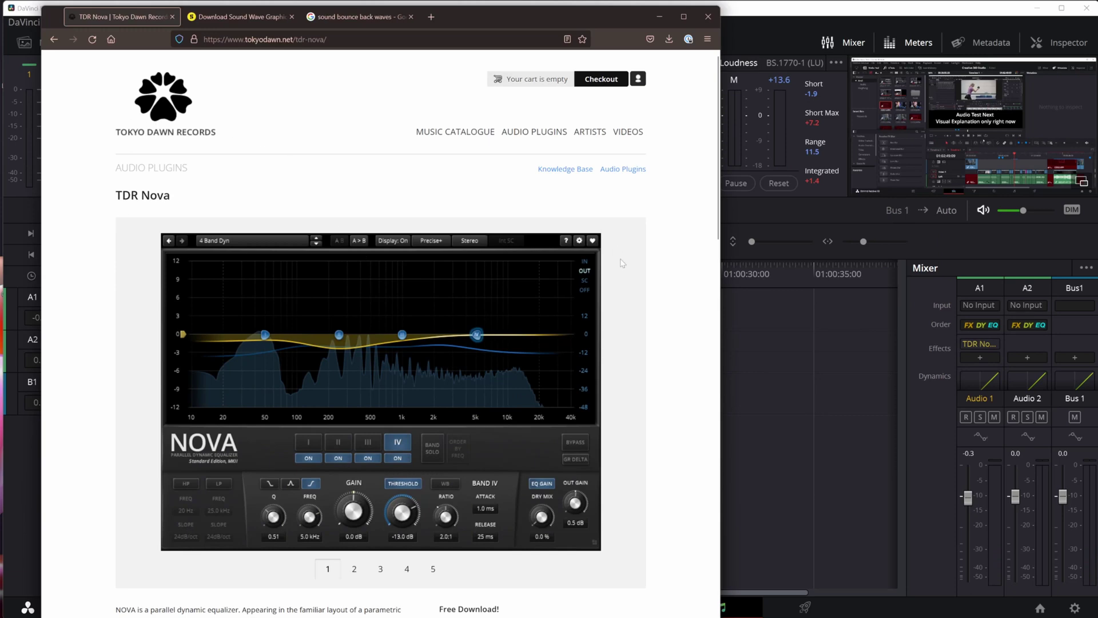
pyautogui.hotkey('alt', 'Tab')
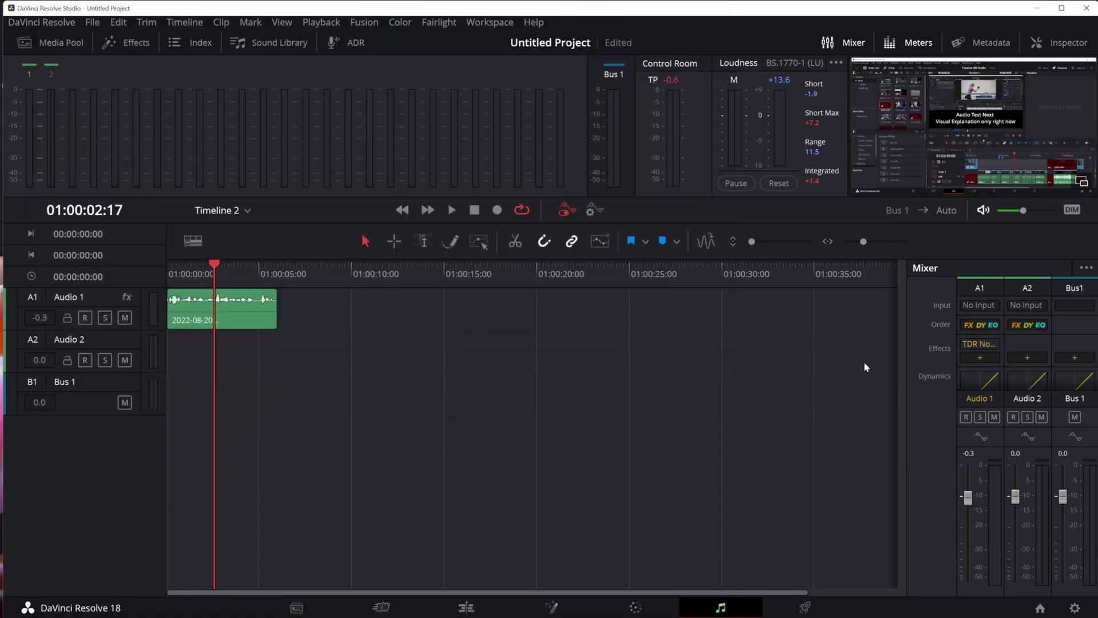